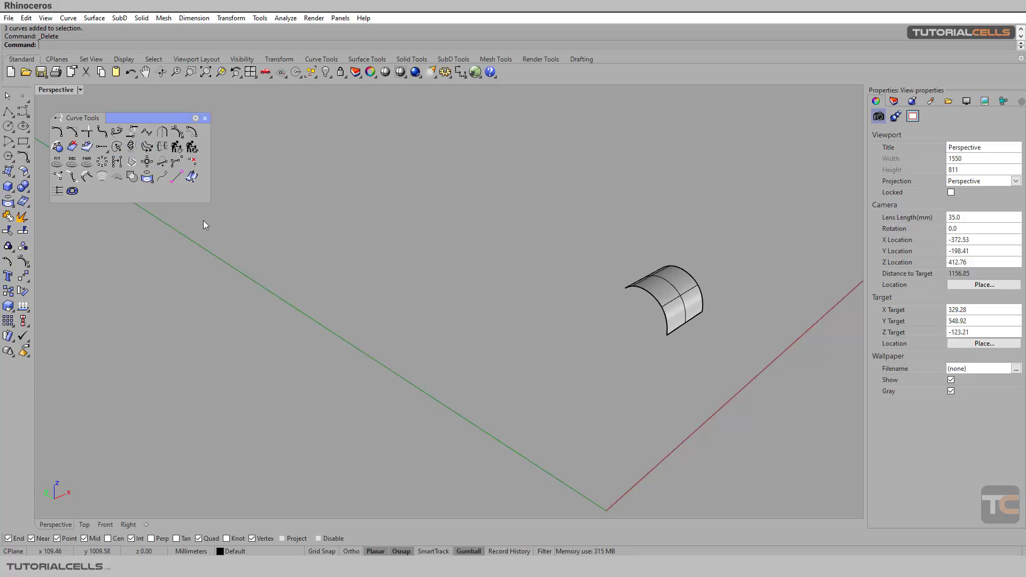
# - Orbit the Perspective view, then switch to the Top view and pan it right
pyautogui.moveTo(283, 267); pyautogui.dragTo(288, 259, button='right')
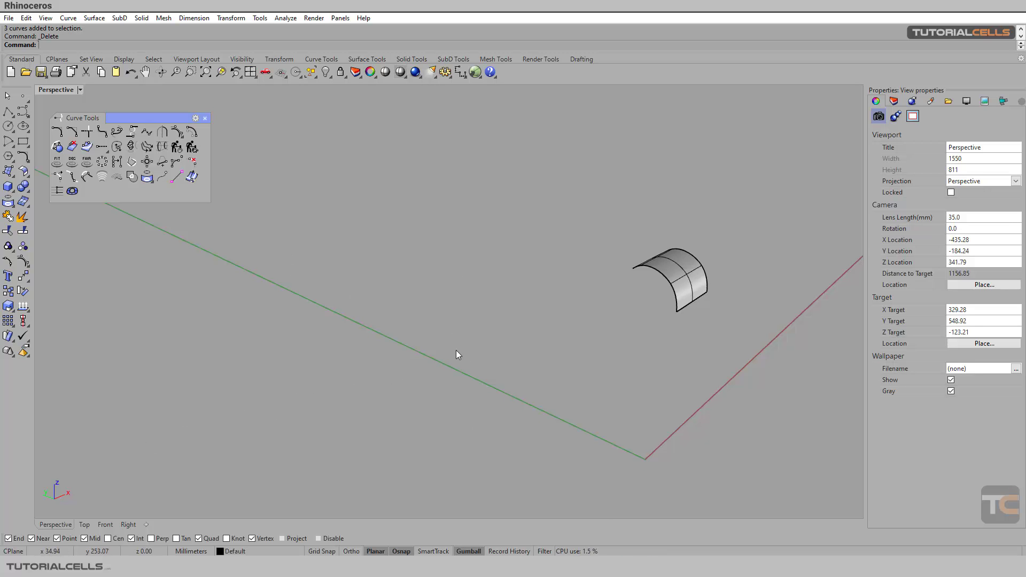
pyautogui.moveTo(458, 351); pyautogui.dragTo(455, 367, button='right')
pyautogui.click(89, 524)
pyautogui.moveTo(336, 353); pyautogui.dragTo(402, 341, button='right')
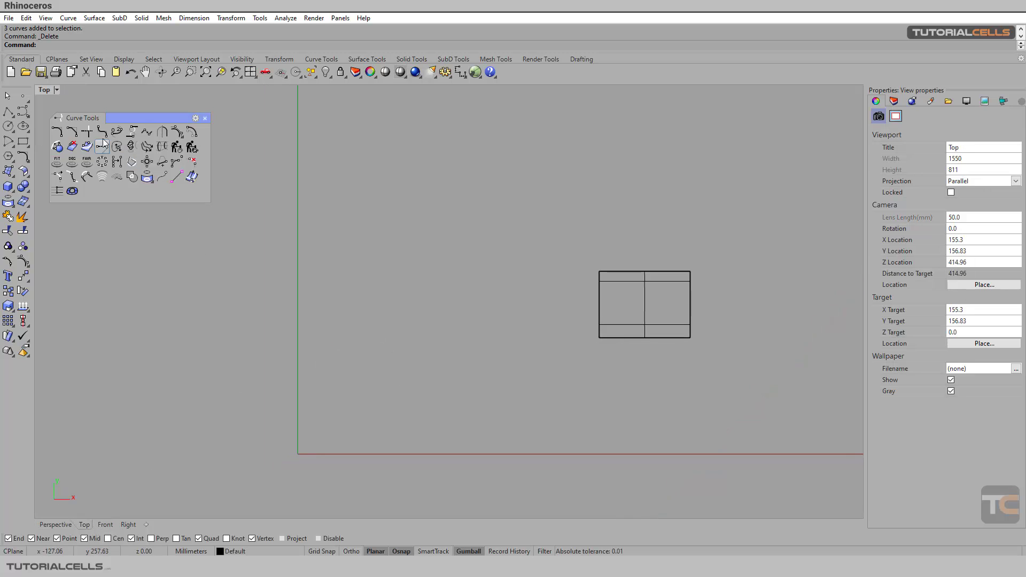
pyautogui.click(25, 113)
# - Draw the first wavy interpolated curve through five points left of the surface
pyautogui.click(54, 118)
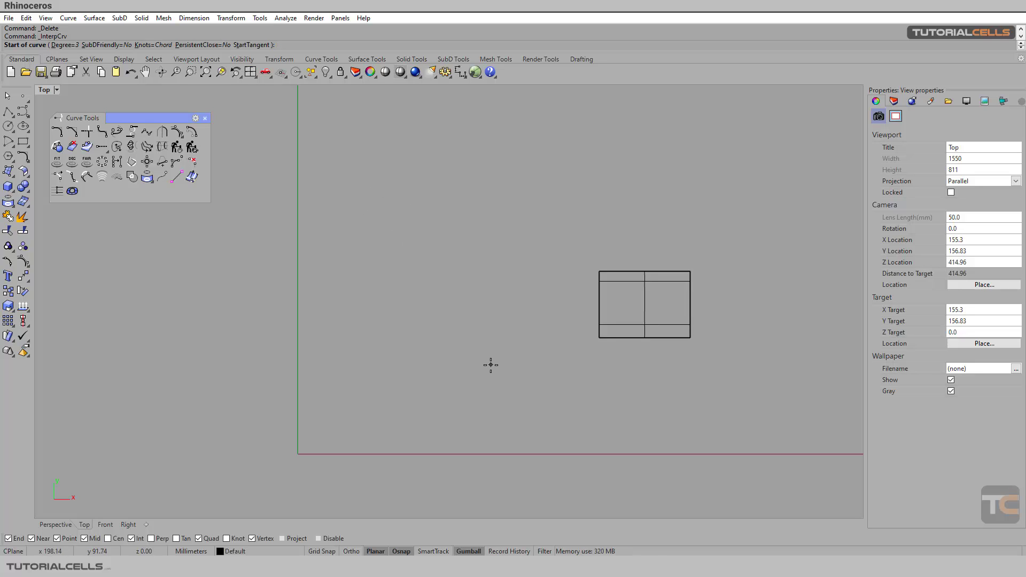
pyautogui.click(501, 380)
pyautogui.click(441, 332)
pyautogui.click(441, 265)
pyautogui.click(393, 231)
pyautogui.click(370, 194)
pyautogui.press('Return')
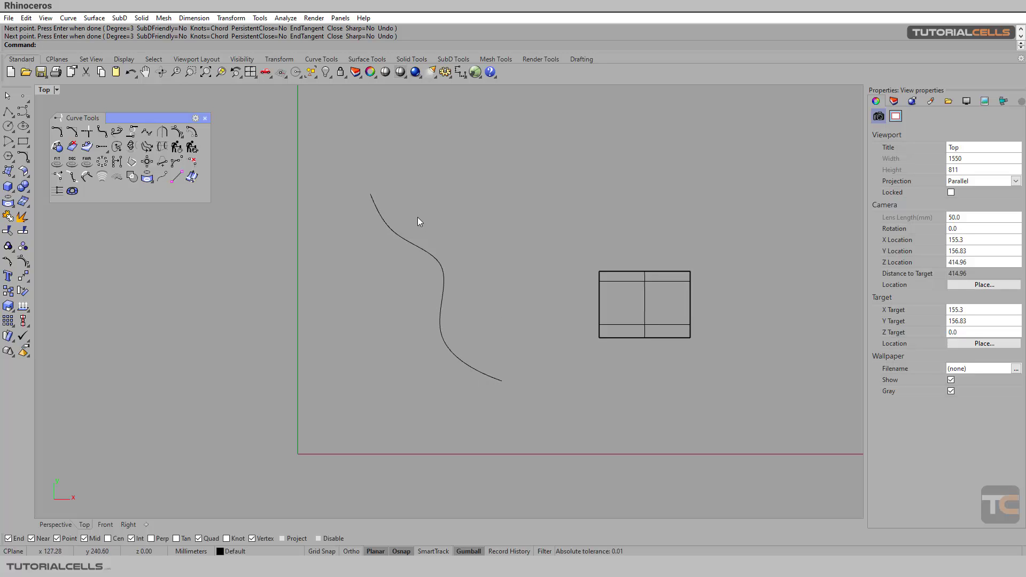
# - Draw a second wavy interpolated curve through four points beside the first
pyautogui.press('Return')
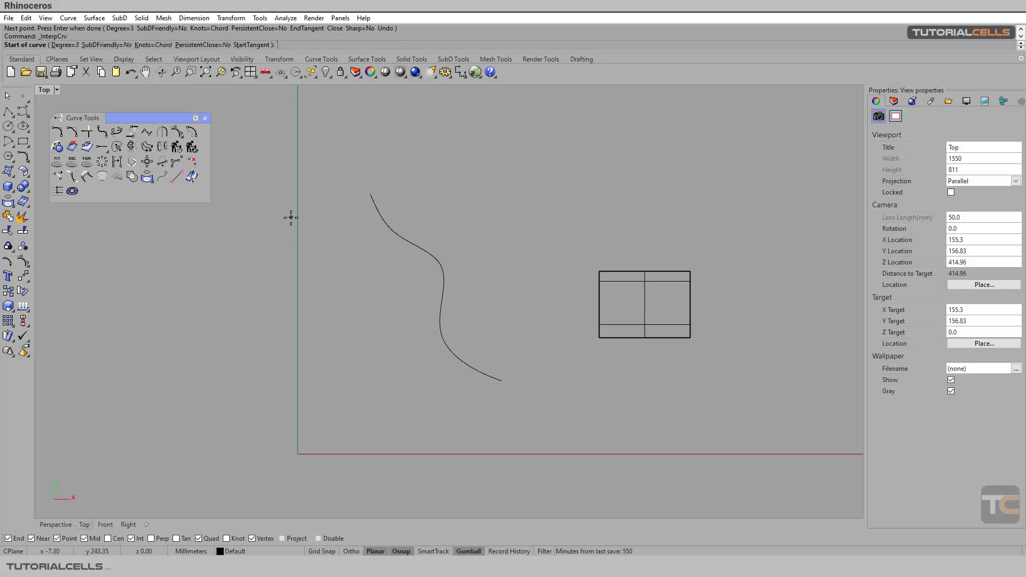
pyautogui.click(287, 212)
pyautogui.click(325, 335)
pyautogui.click(378, 363)
pyautogui.click(377, 423)
pyautogui.press('Return')
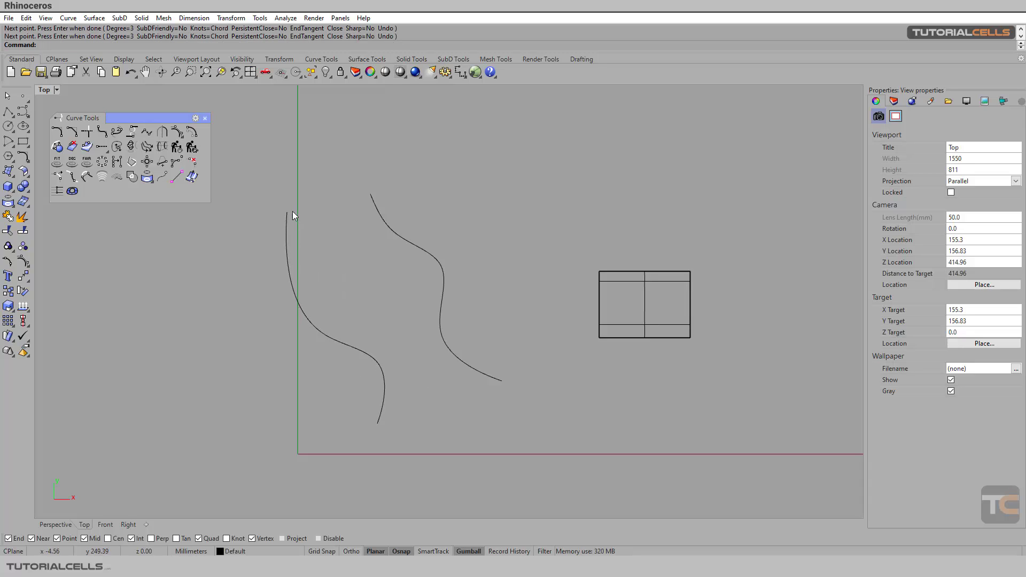
# - Draw a third wavy interpolated curve through four points and recentre the view
pyautogui.press('Return')
pyautogui.click(269, 447)
pyautogui.click(289, 378)
pyautogui.click(217, 324)
pyautogui.click(223, 269)
pyautogui.press('Return')
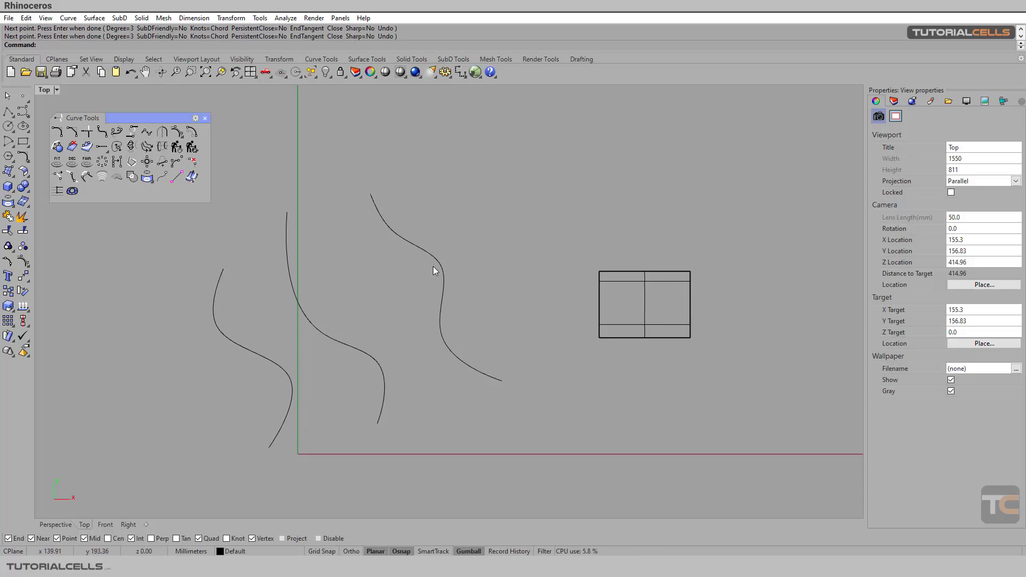
pyautogui.moveTo(293, 328); pyautogui.dragTo(338, 308, button='right')
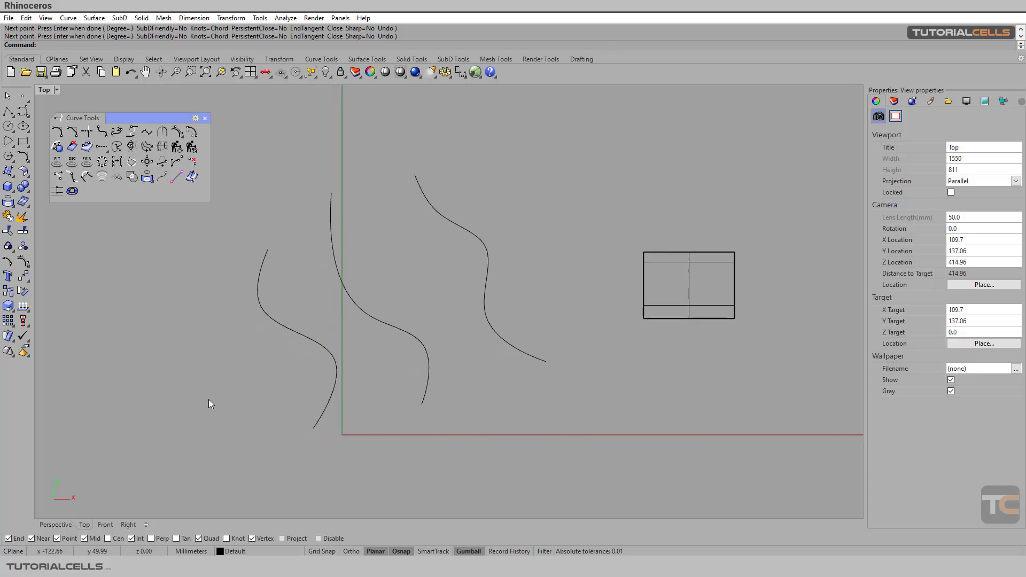
# - In Perspective, raise one wavy curve about 36 mm with the gumball Z arrow
pyautogui.click(59, 524)
pyautogui.moveTo(288, 371); pyautogui.dragTo(335, 380, button='right')
pyautogui.click(336, 380)
pyautogui.moveTo(367, 342); pyautogui.dragTo(366, 291)
pyautogui.moveTo(284, 344); pyautogui.dragTo(213, 289, button='right')
pyautogui.click(178, 269)
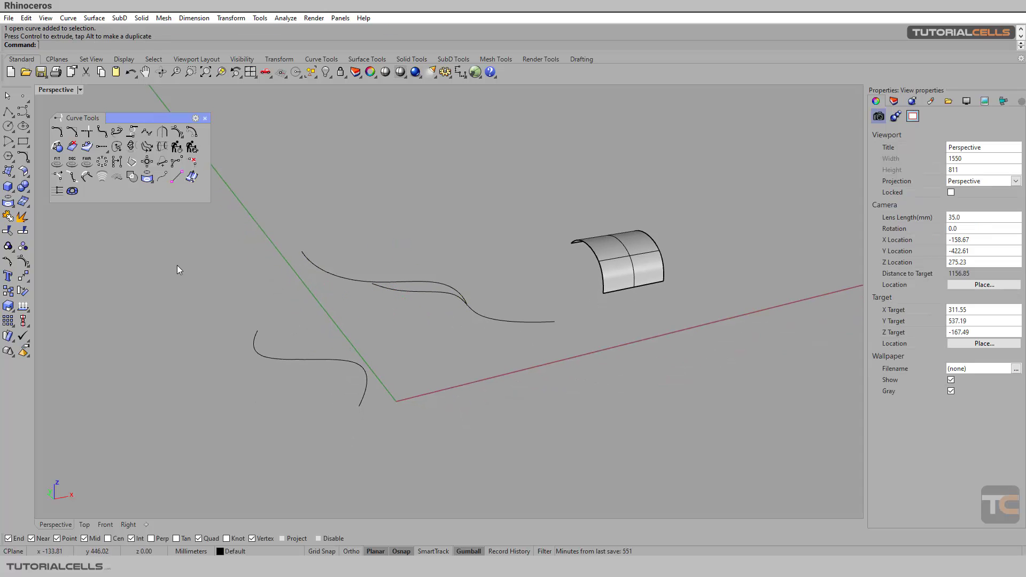
# - Preview a loft through the three curves, then cancel it without creating a surface
pyautogui.click(11, 177)
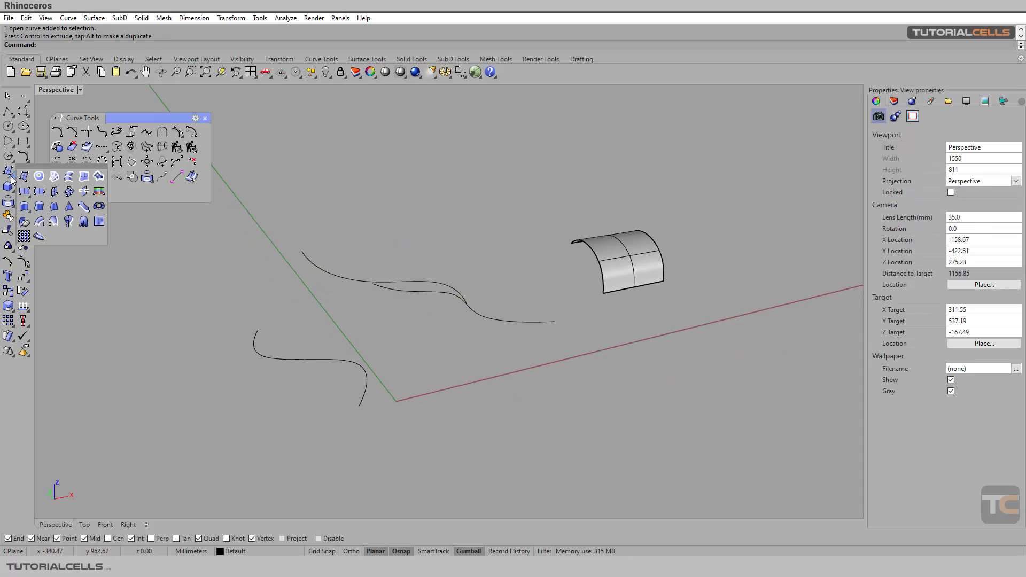
pyautogui.click(69, 177)
pyautogui.click(287, 358)
pyautogui.moveTo(286, 358); pyautogui.dragTo(338, 348, button='right')
pyautogui.click(299, 339)
pyautogui.click(351, 321)
pyautogui.press('Return')
pyautogui.click(300, 315)
pyautogui.moveTo(332, 344); pyautogui.dragTo(319, 316, button='right')
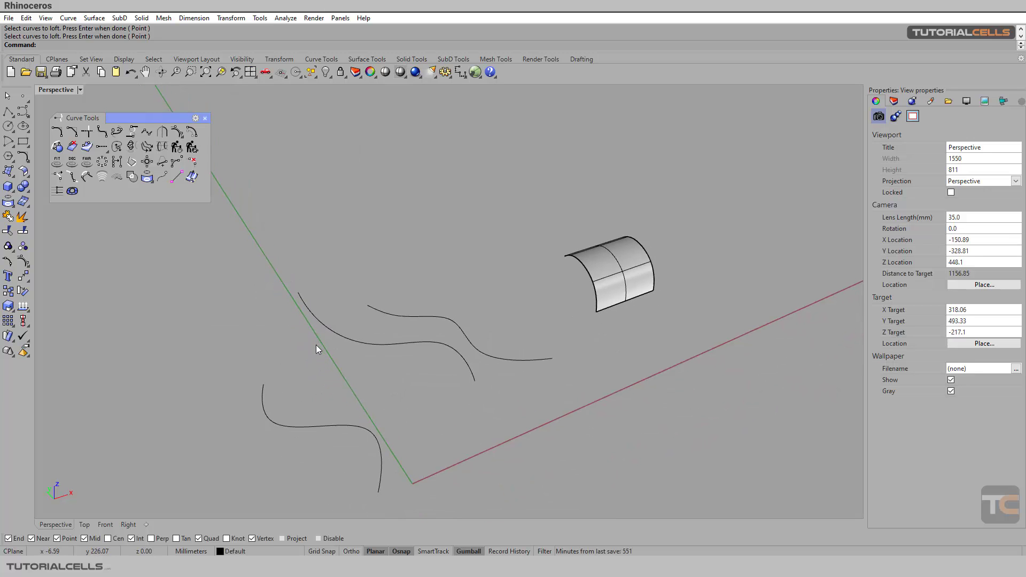
pyautogui.rightClick(300, 332)
pyautogui.click(263, 396)
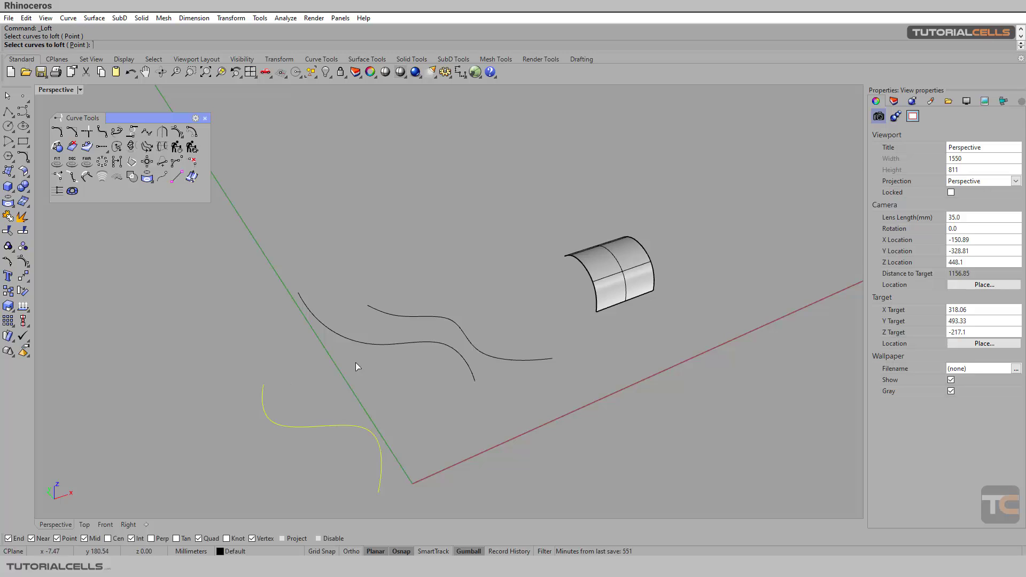
pyautogui.click(446, 351)
pyautogui.click(383, 317)
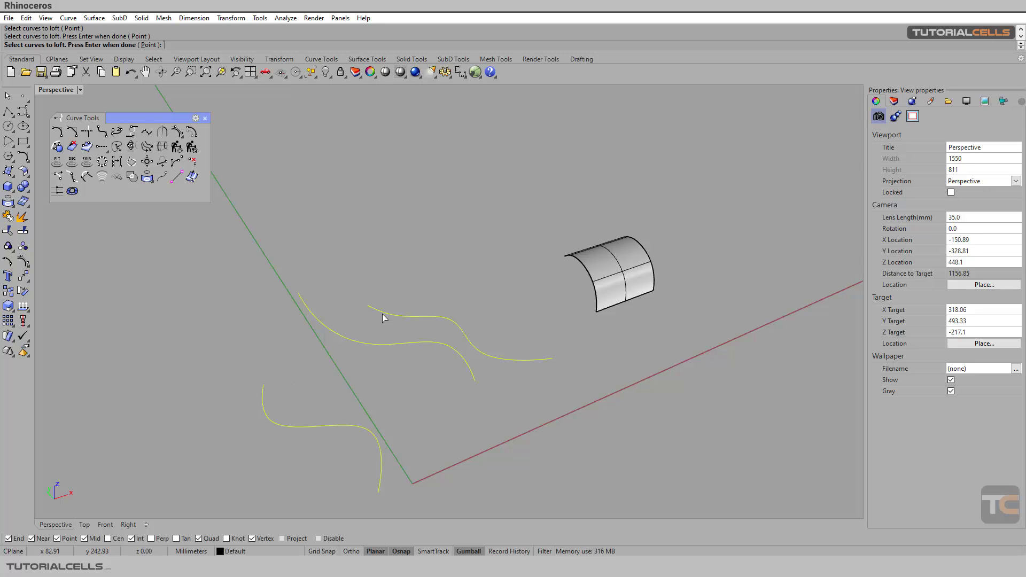
pyautogui.press('Return')
pyautogui.moveTo(268, 144); pyautogui.dragTo(593, 147)
pyautogui.moveTo(408, 348); pyautogui.dragTo(518, 348, button='right')
pyautogui.click(625, 317)
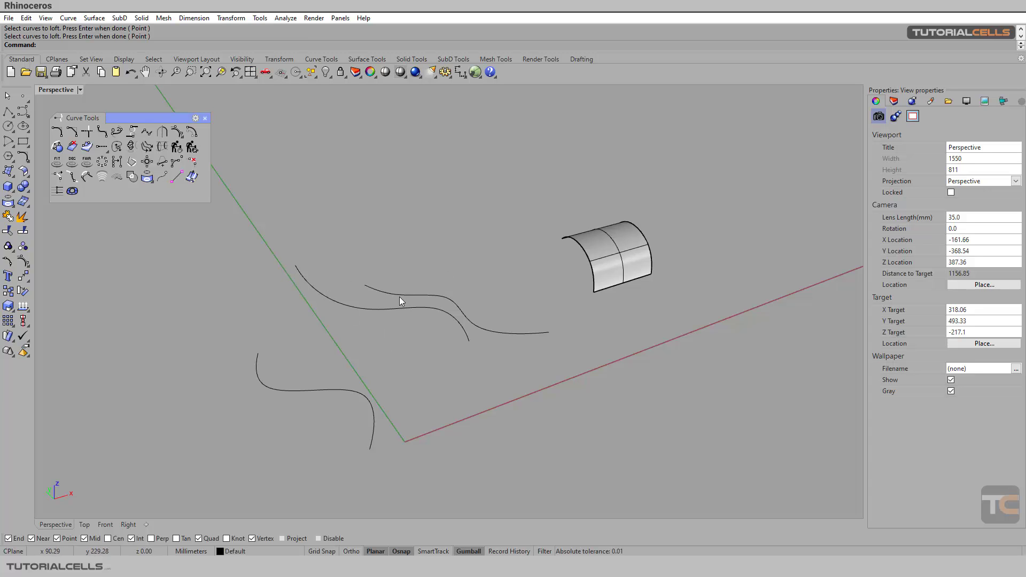
pyautogui.moveTo(264, 348); pyautogui.dragTo(350, 392, button='right')
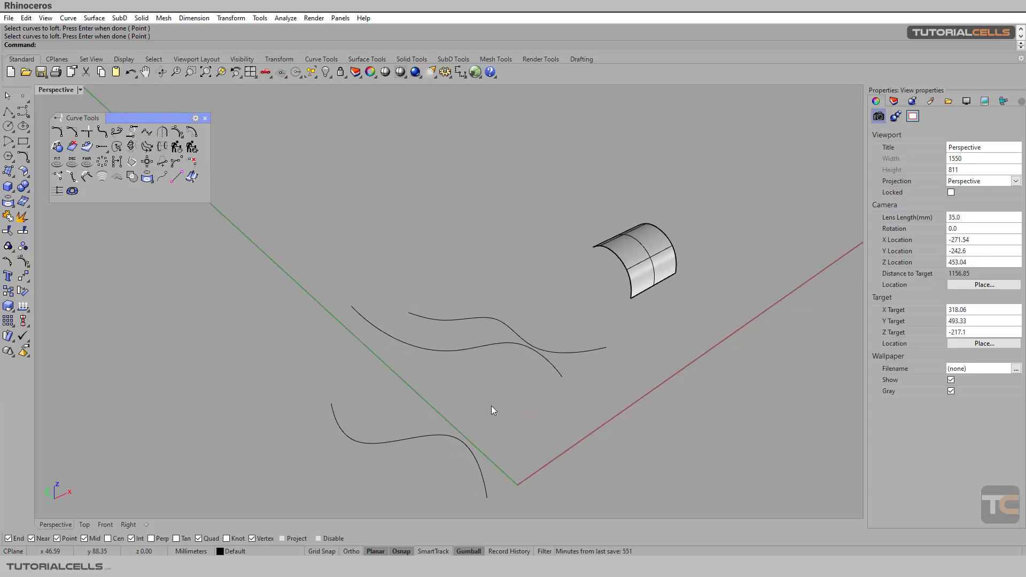
pyautogui.keyDown('shift'); pyautogui.moveTo(491, 402); pyautogui.dragTo(406, 282, button='right'); pyautogui.keyUp('shift')
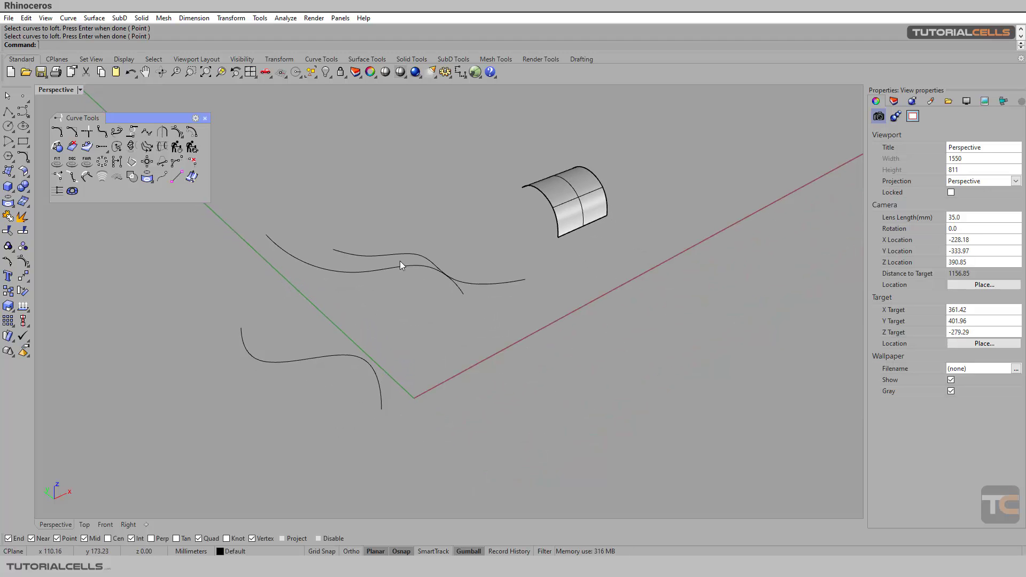
# - Match curve directions, flipping the upper curve to follow the wavy reference curve
pyautogui.click(150, 151)
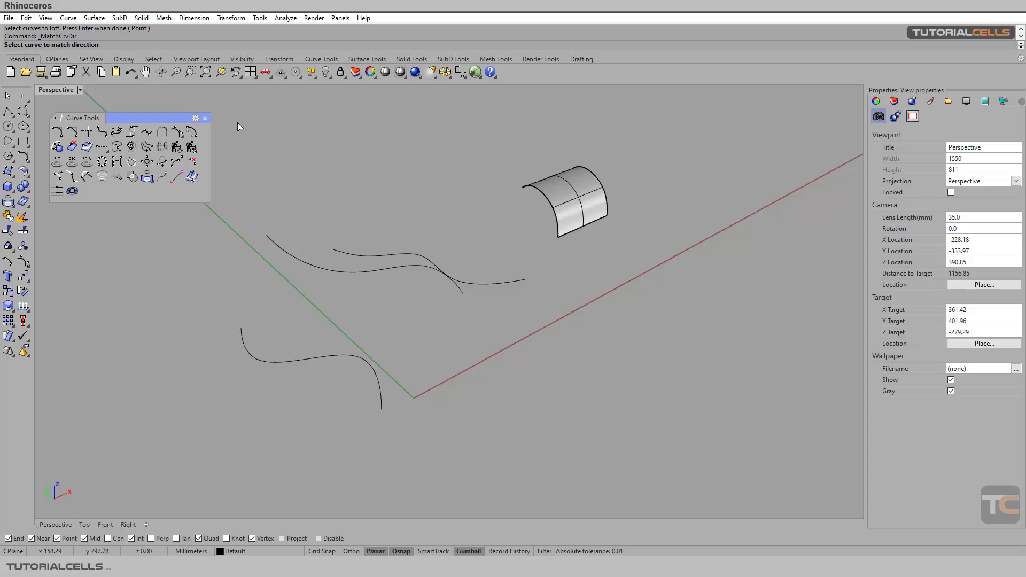
pyautogui.moveTo(340, 255); pyautogui.dragTo(329, 260, button='right')
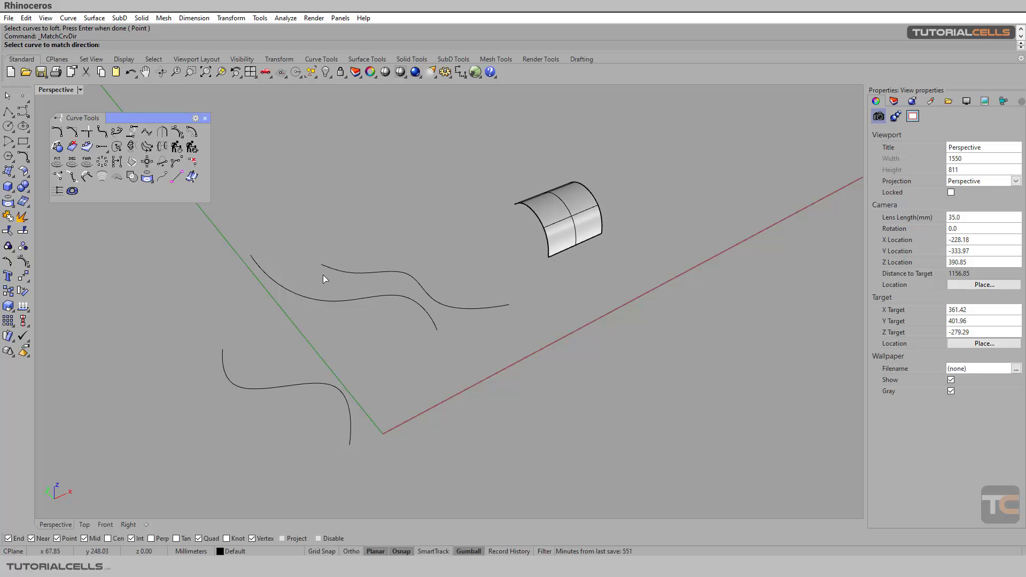
pyautogui.click(338, 300)
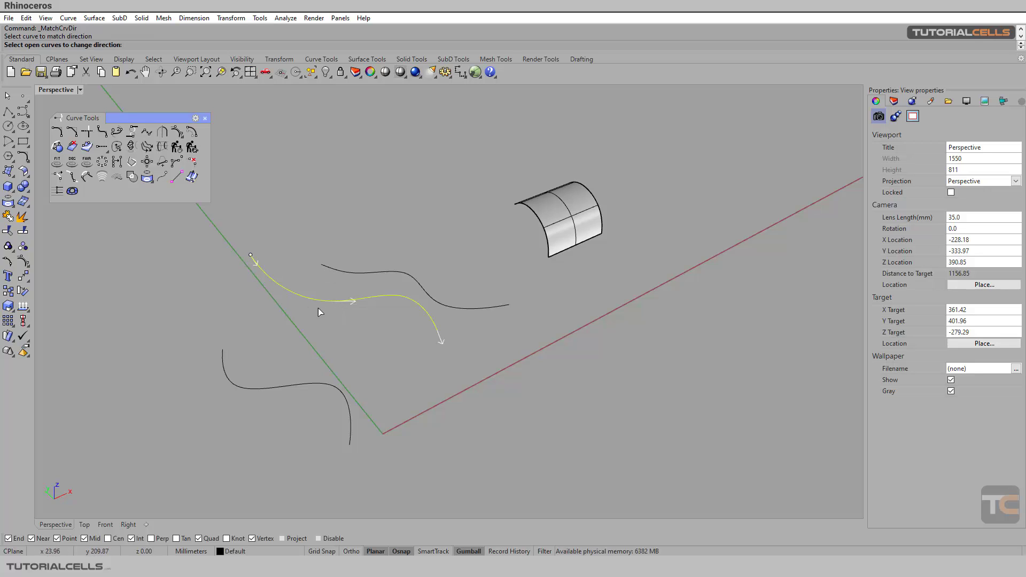
pyautogui.click(391, 274)
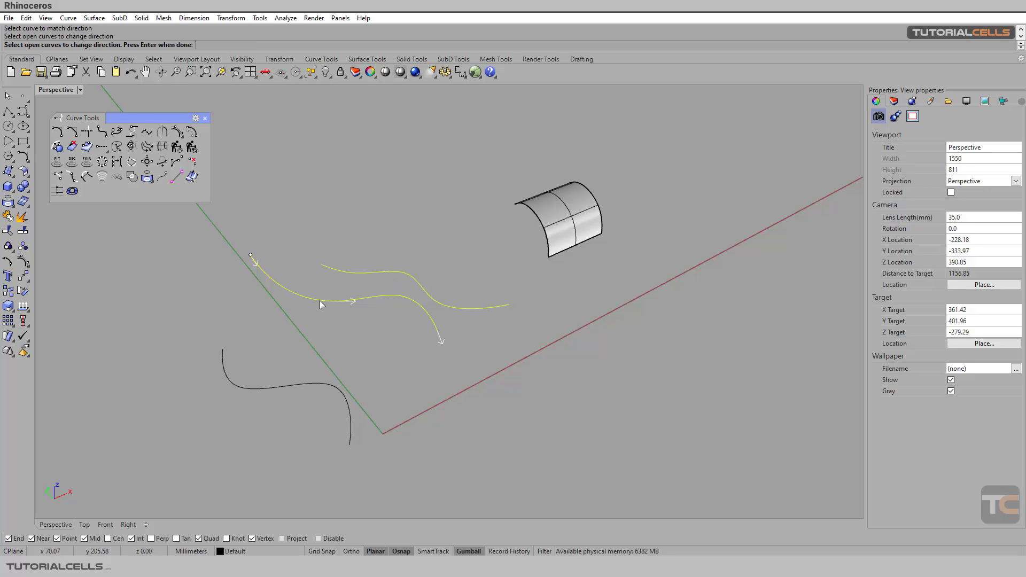
pyautogui.press('Return')
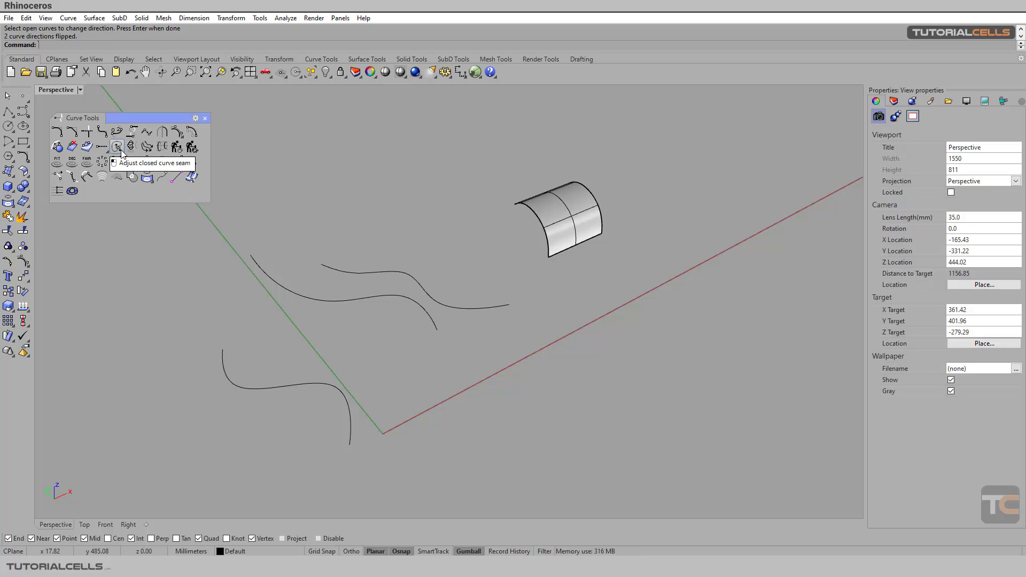
# - Window-select the three wavy curves and delete them
pyautogui.moveTo(358, 257); pyautogui.dragTo(293, 399)
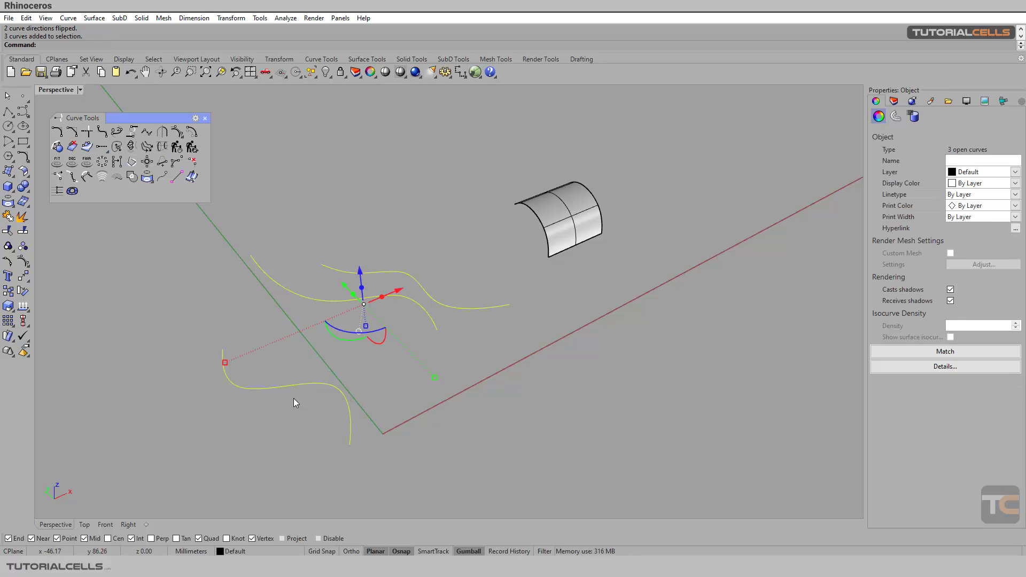
pyautogui.press('Delete')
pyautogui.moveTo(294, 398); pyautogui.dragTo(437, 366, button='right')
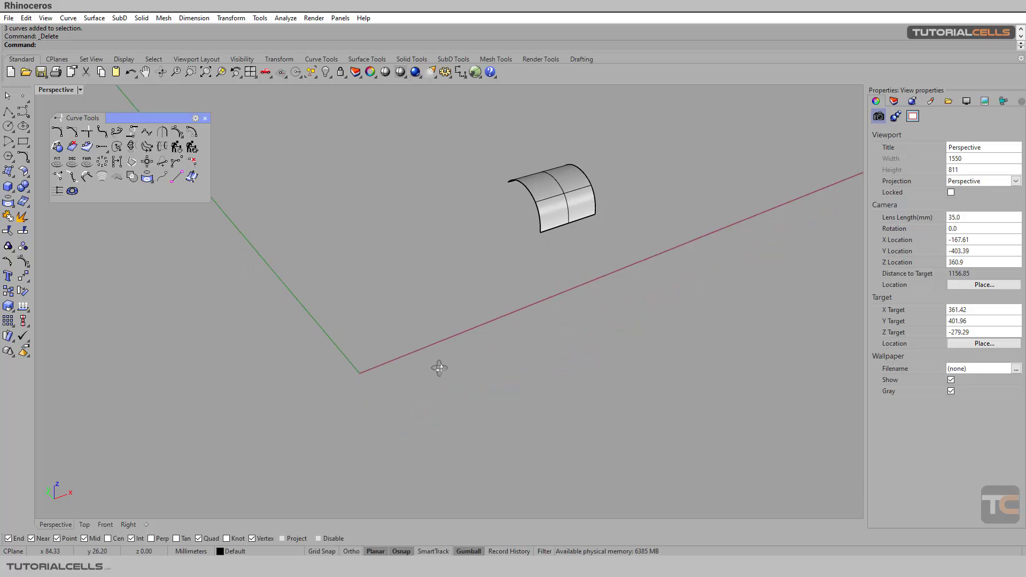
# - Place a circle at the origin and draw a closed kidney-shaped interpolated curve through six points beside it
pyautogui.click(5, 129)
pyautogui.click(389, 320)
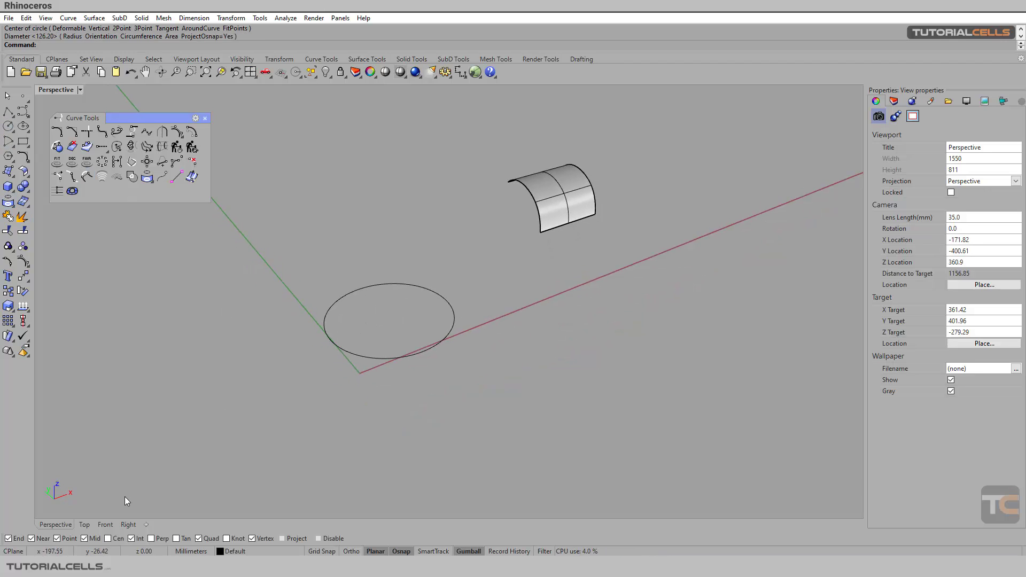
pyautogui.click(27, 118)
pyautogui.click(53, 117)
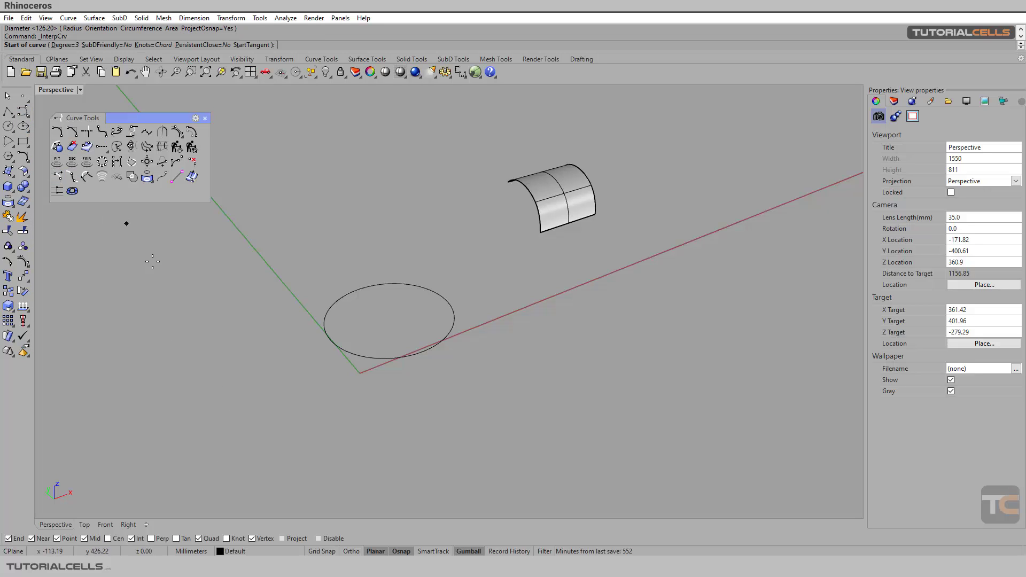
pyautogui.click(186, 324)
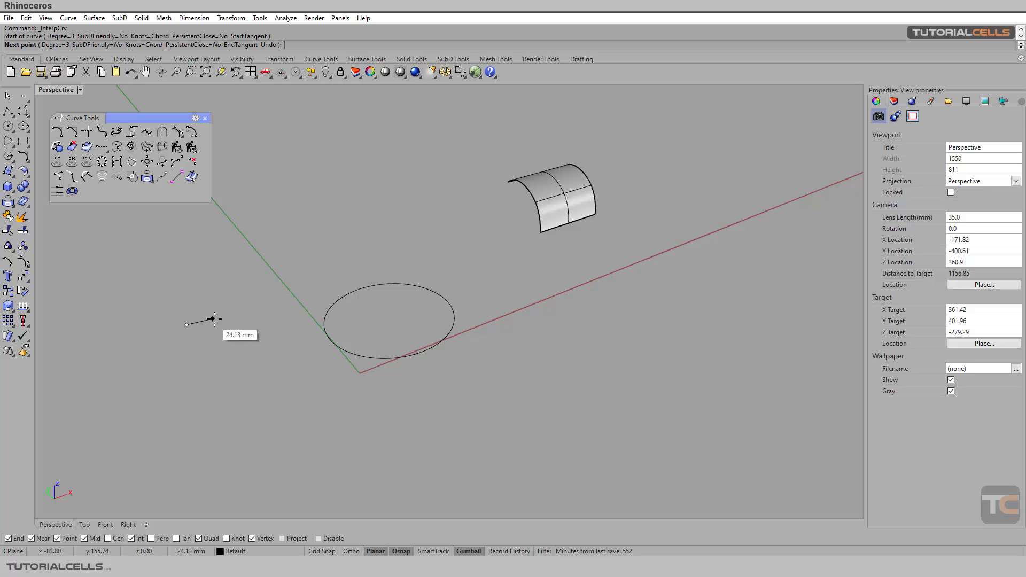
pyautogui.click(240, 327)
pyautogui.click(277, 394)
pyautogui.click(195, 436)
pyautogui.click(127, 386)
pyautogui.click(177, 353)
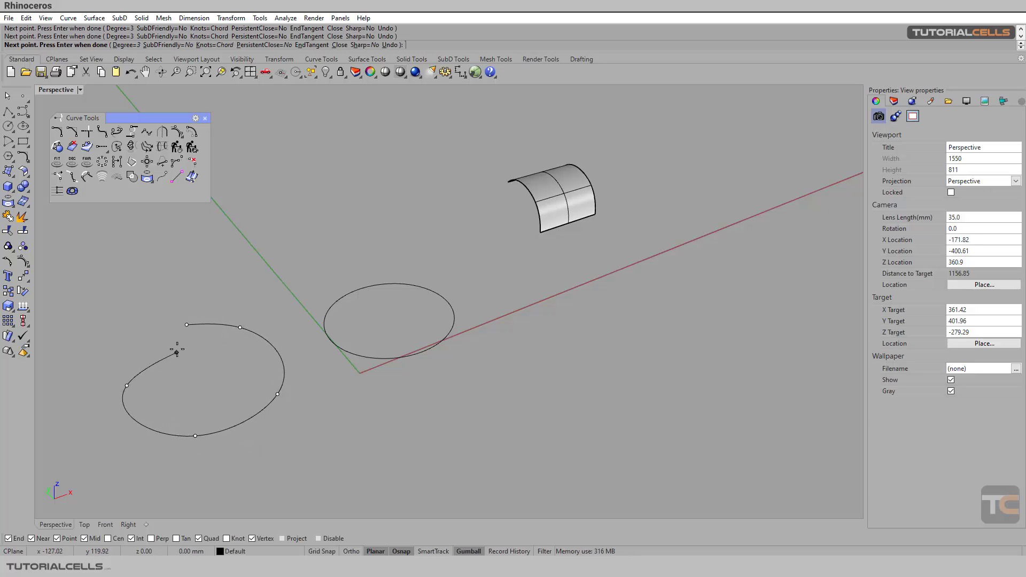
pyautogui.click(186, 325)
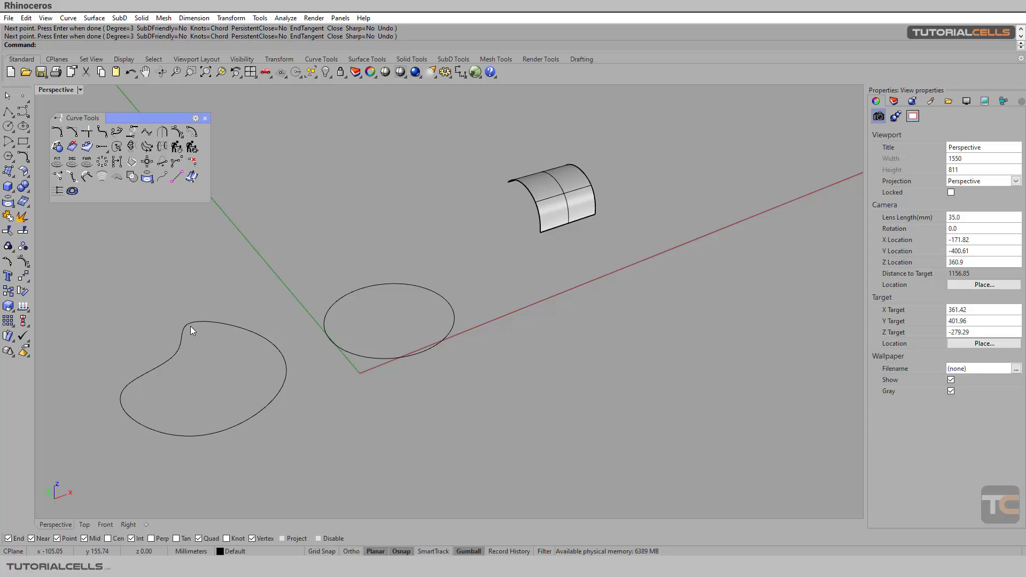
pyautogui.click(183, 331)
# - Extrude the kidney-shaped curve upward into an open wall band with the gumball
pyautogui.click(243, 305)
pyautogui.moveTo(242, 306); pyautogui.dragTo(450, 384, button='right')
pyautogui.click(240, 352)
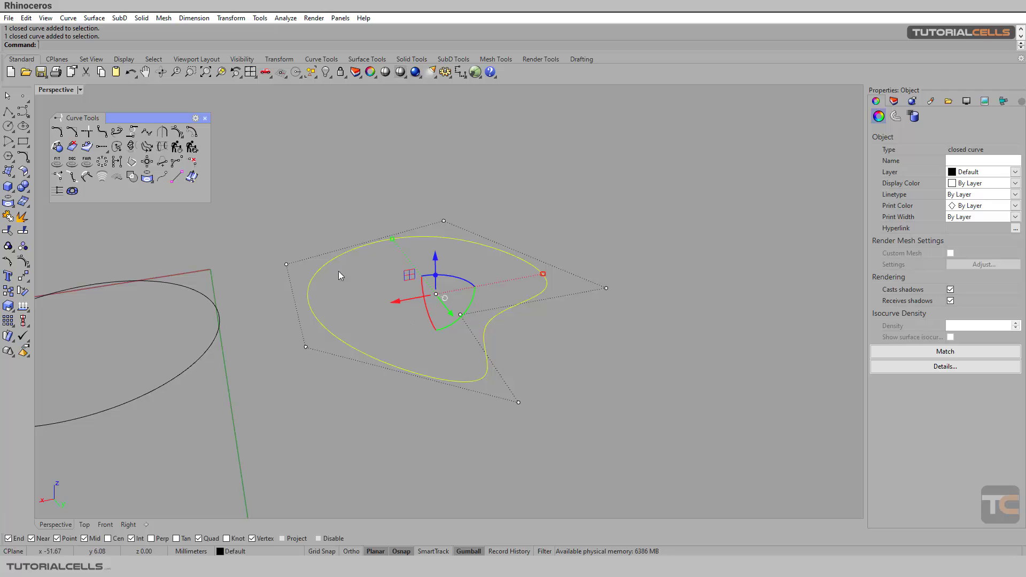
pyautogui.moveTo(437, 277); pyautogui.dragTo(445, 186)
pyautogui.moveTo(451, 293); pyautogui.dragTo(405, 302, button='right')
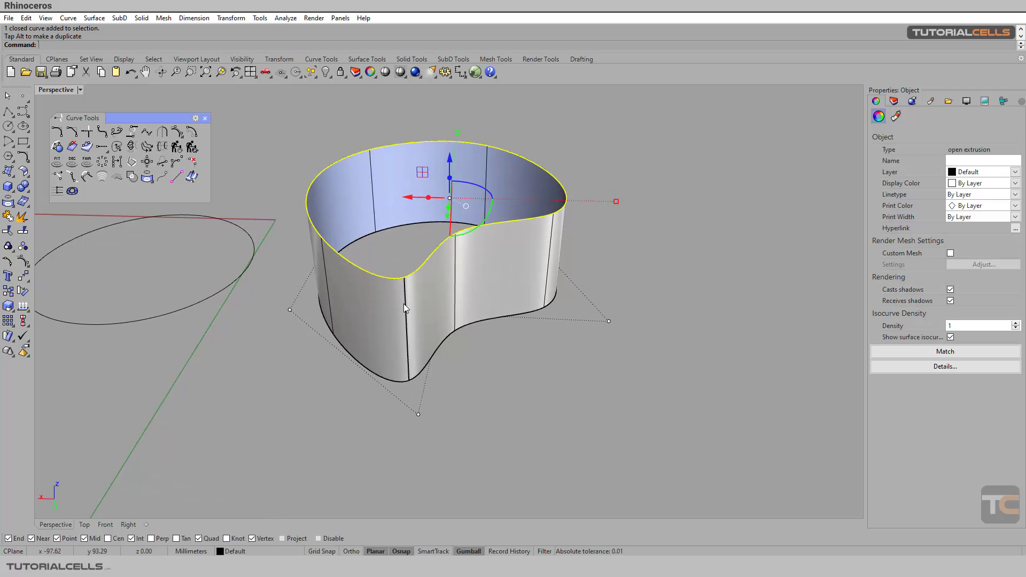
pyautogui.moveTo(401, 303)
pyautogui.mouseDown(button='right')
pyautogui.moveTo(580, 314)
pyautogui.moveTo(671, 294)
pyautogui.moveTo(568, 293)
pyautogui.moveTo(450, 320)
pyautogui.moveTo(406, 305)
pyautogui.moveTo(415, 294)
pyautogui.mouseUp(button='right')
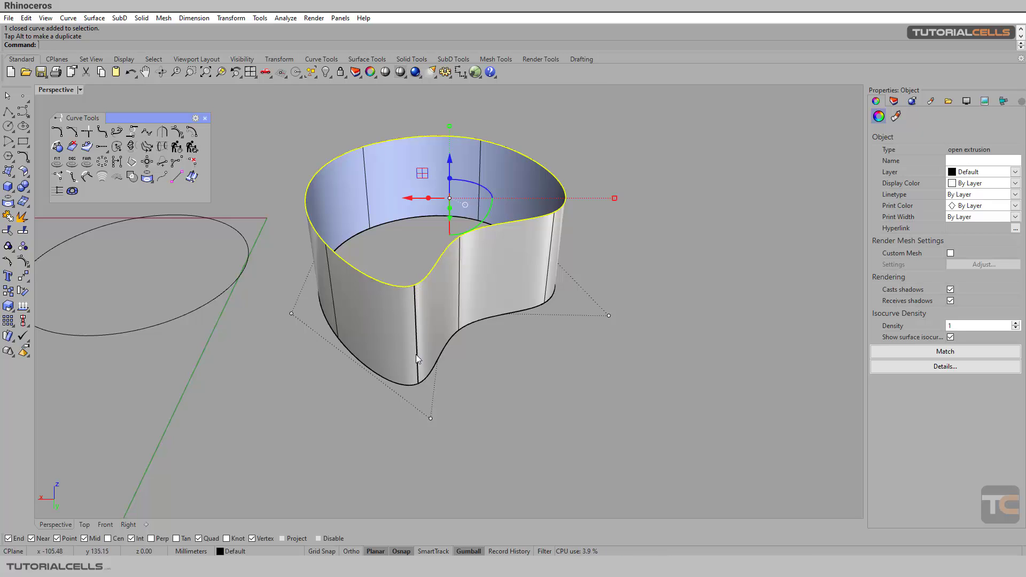
pyautogui.moveTo(254, 355); pyautogui.dragTo(361, 342, button='right')
# - Extrude the circle into a trial cylinder, then delete the cylinder, keeping the circle
pyautogui.click(361, 342)
pyautogui.moveTo(351, 292); pyautogui.dragTo(346, 243)
pyautogui.moveTo(334, 303); pyautogui.dragTo(310, 301, button='right')
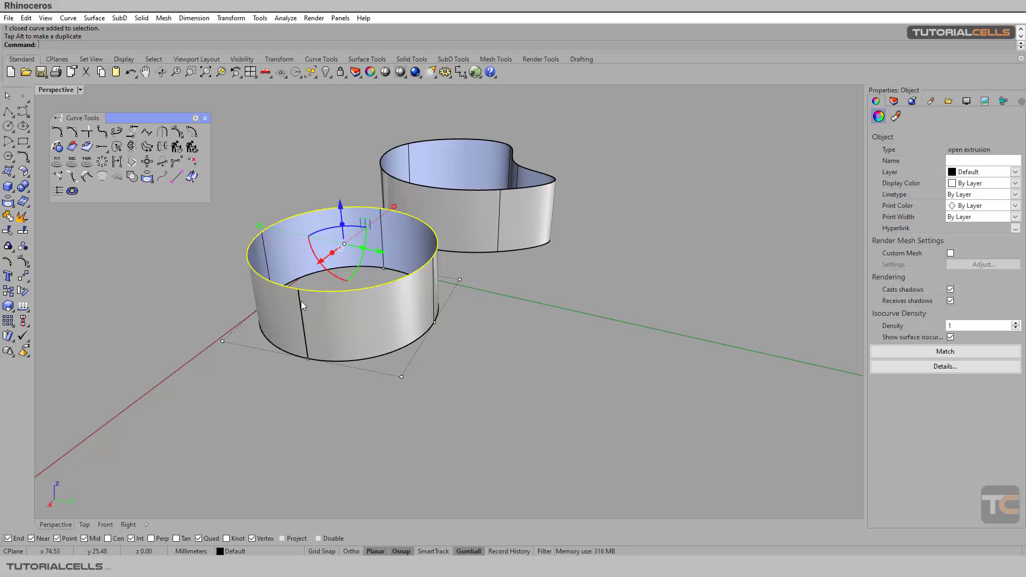
pyautogui.moveTo(404, 313); pyautogui.dragTo(441, 319, button='right')
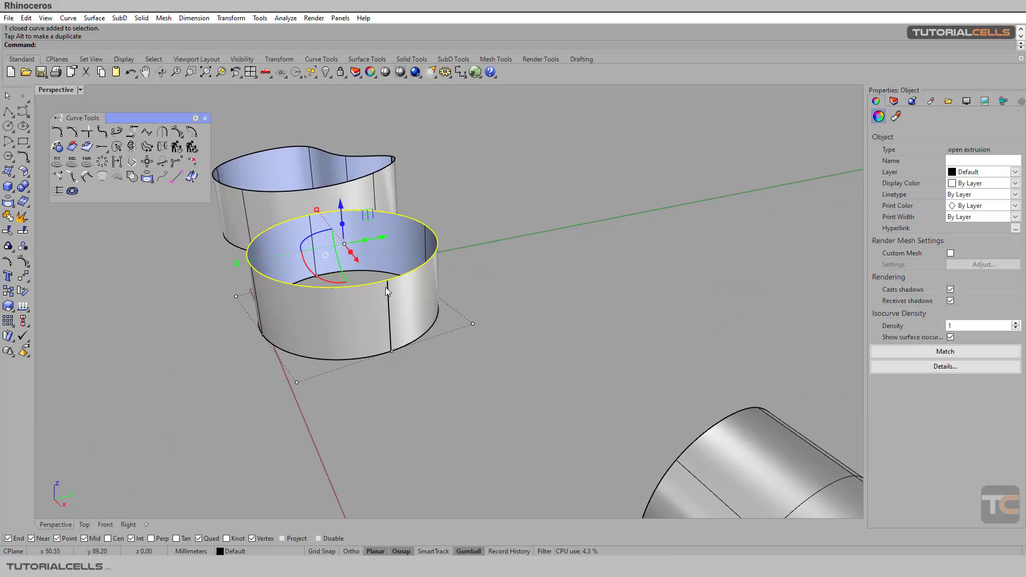
pyautogui.moveTo(385, 325); pyautogui.dragTo(283, 294, button='right')
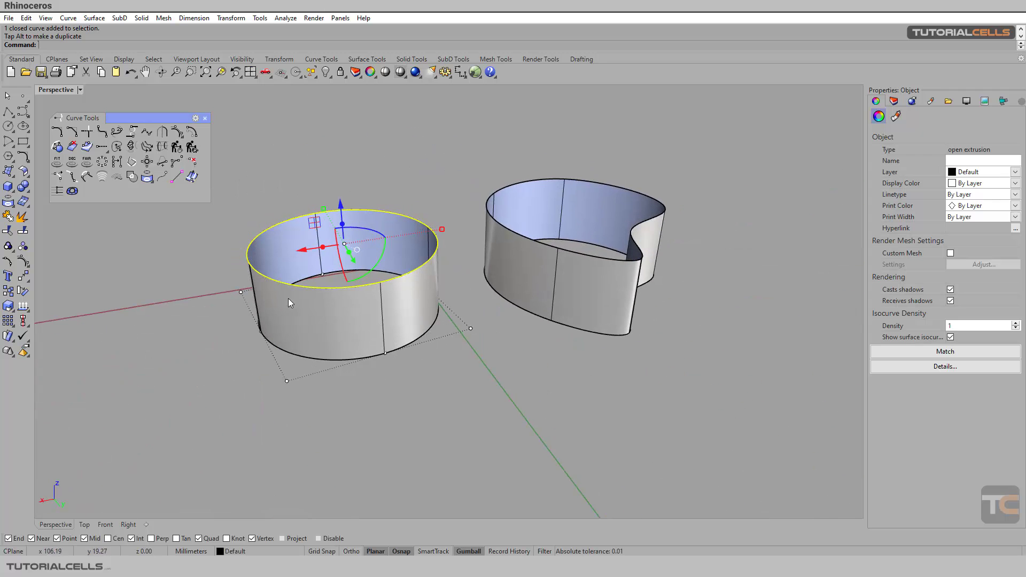
pyautogui.press('Delete')
pyautogui.click(421, 299)
pyautogui.press('Delete')
# - Delete the kidney wall band, keeping its closed curve beside the circle
pyautogui.click(530, 275)
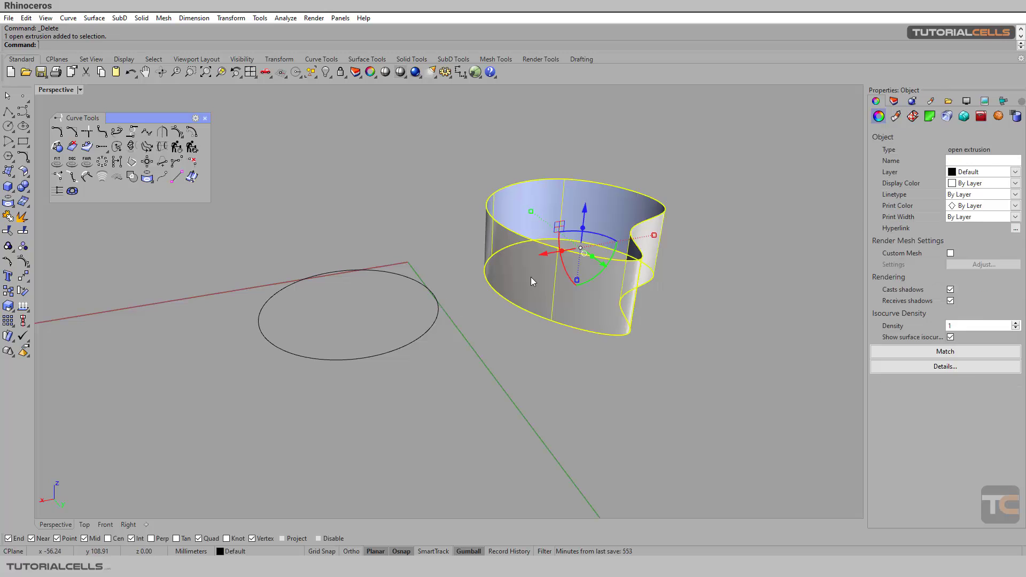
pyautogui.press('Delete')
pyautogui.moveTo(567, 317); pyautogui.dragTo(629, 383, button='right')
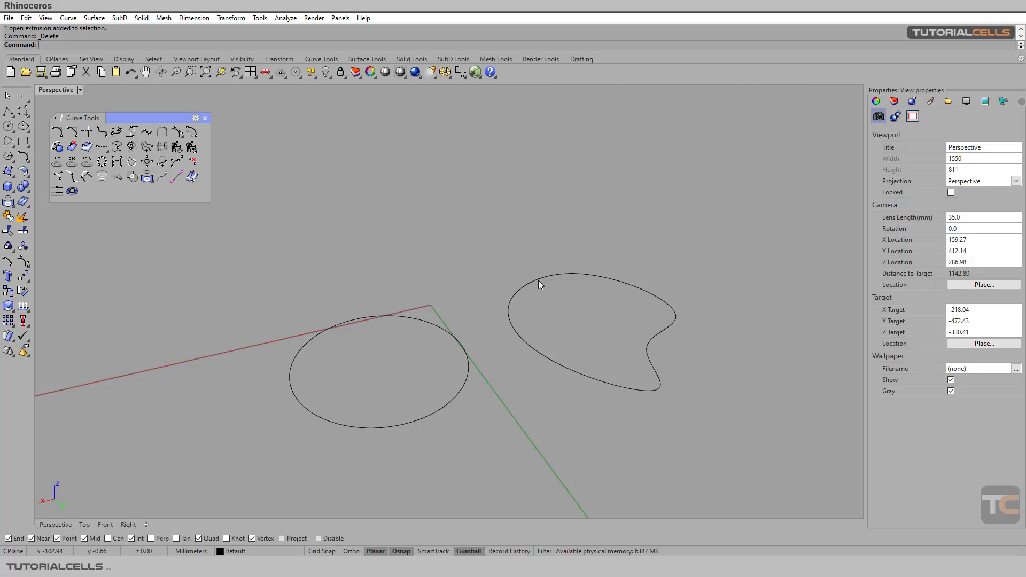
# - Use CrvSeam to move the kidney curve's seam from its lower tip to the upper left
pyautogui.click(117, 147)
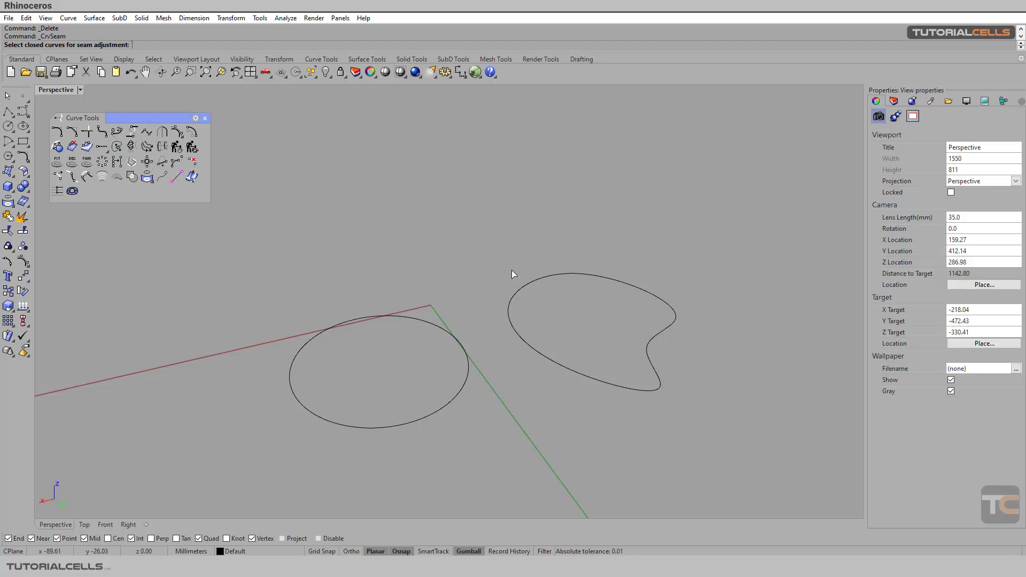
pyautogui.click(535, 281)
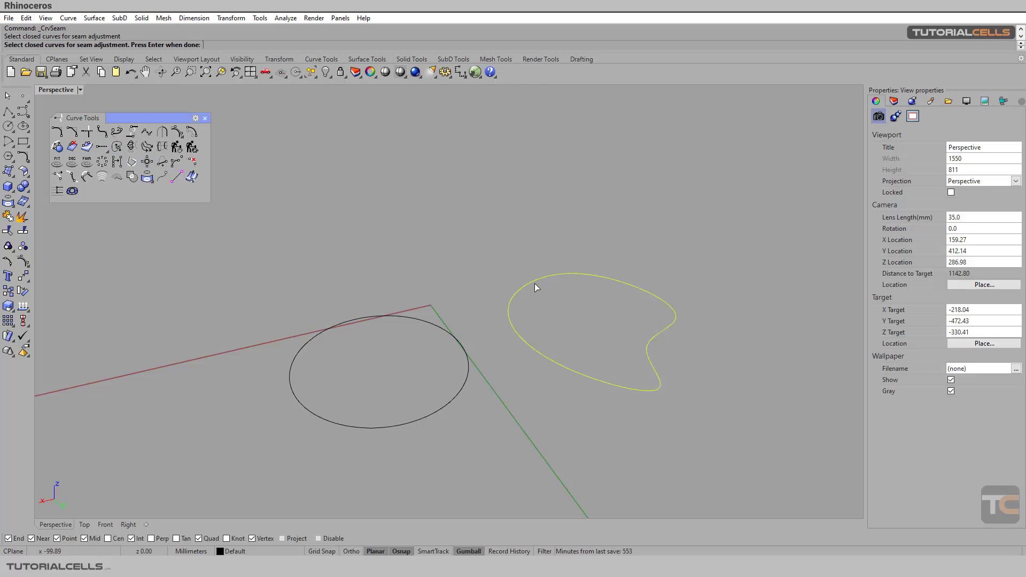
pyautogui.press('Return')
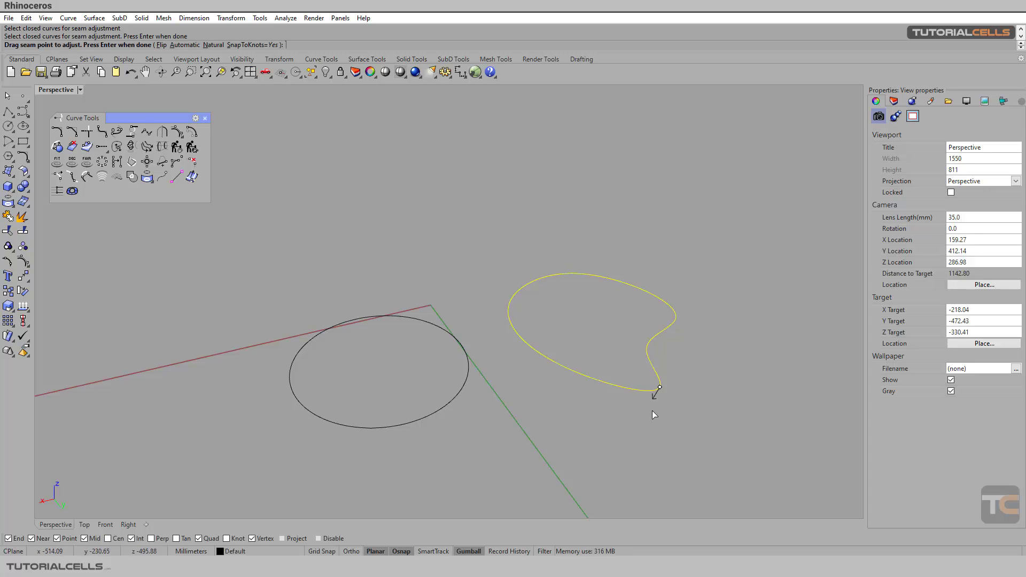
pyautogui.moveTo(651, 418); pyautogui.dragTo(637, 419, button='right')
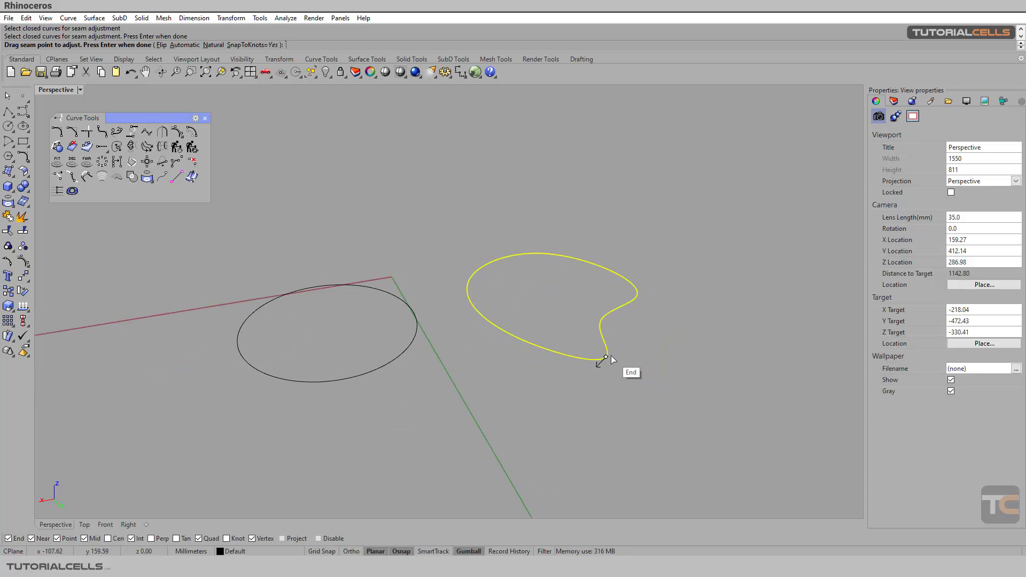
pyautogui.moveTo(606, 358); pyautogui.dragTo(479, 281)
pyautogui.scroll(3, 485, 247)
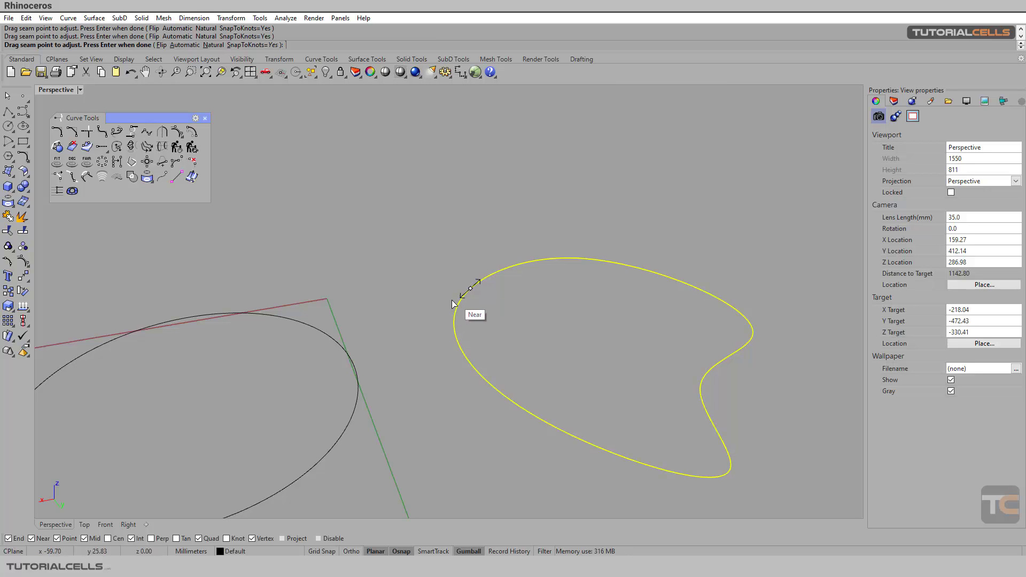
pyautogui.press('Return')
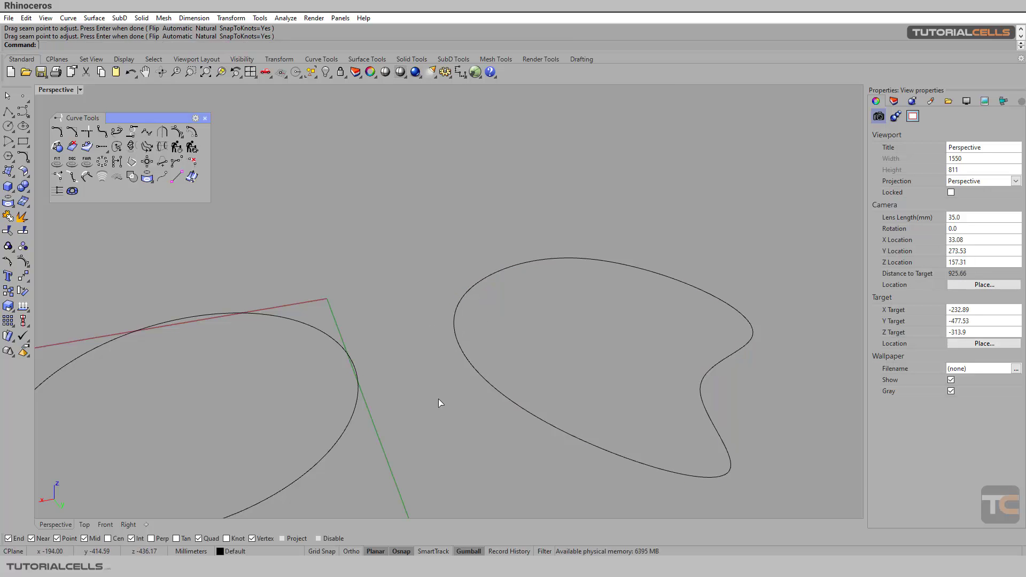
# - Extrude the re-seamed kidney curve 40.68 mm upward into an open band beside the circle
pyautogui.click(495, 390)
pyautogui.moveTo(621, 308); pyautogui.dragTo(644, 238)
pyautogui.moveTo(719, 400); pyautogui.dragTo(505, 396, button='right')
pyautogui.scroll(-3, 562, 441)
pyautogui.moveTo(562, 439); pyautogui.dragTo(517, 417, button='right')
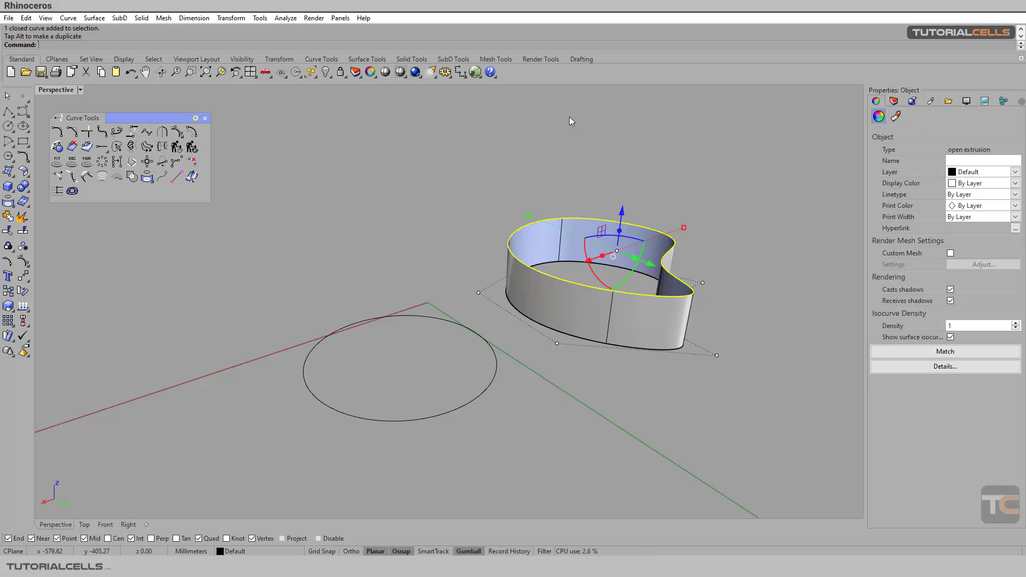
pyautogui.click(463, 187)
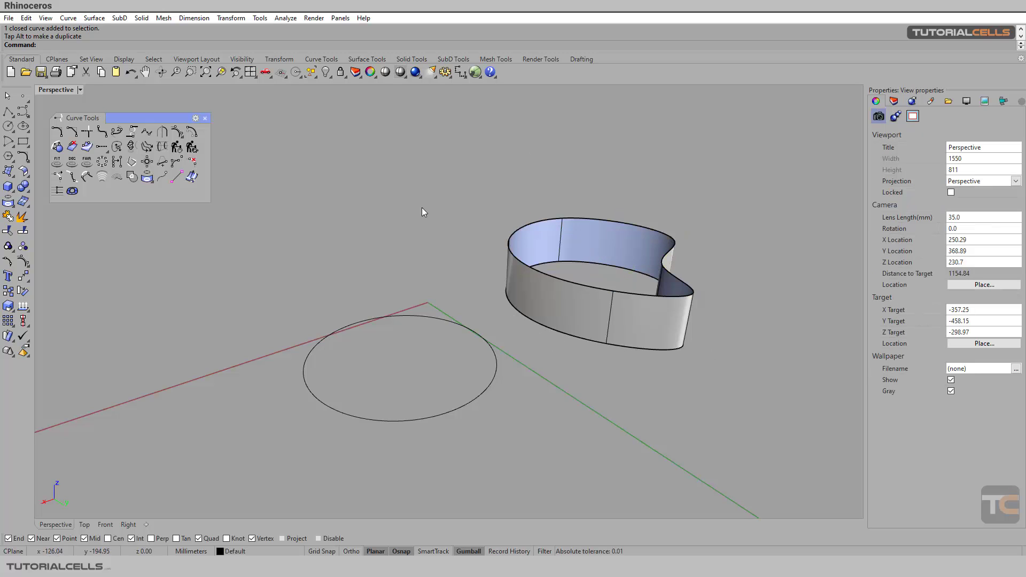